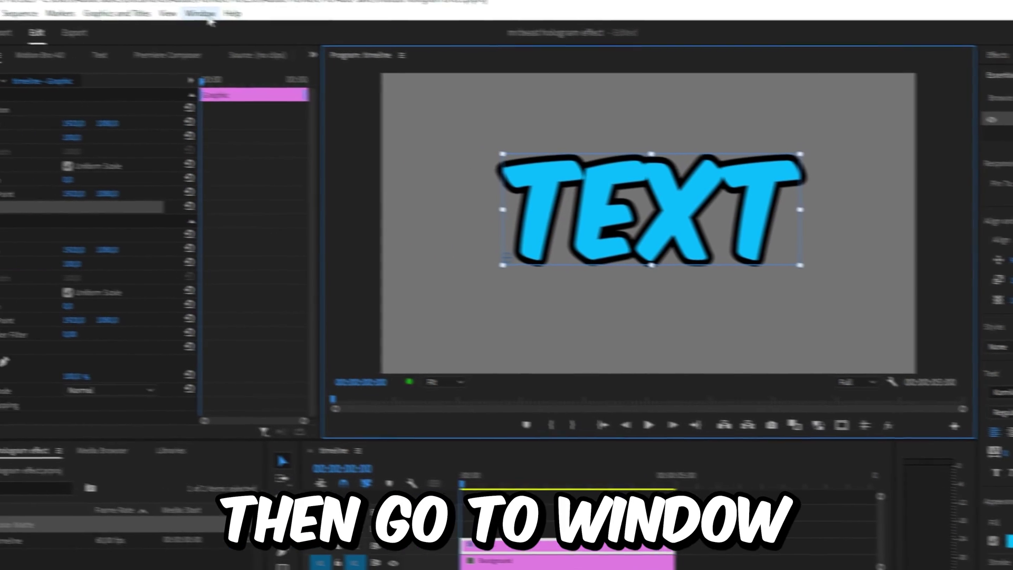
Step: Turn off the text's blue fill in Essential Graphics, leaving only the black stroke
{"action": "left_click", "coordinate": [269, 22]}
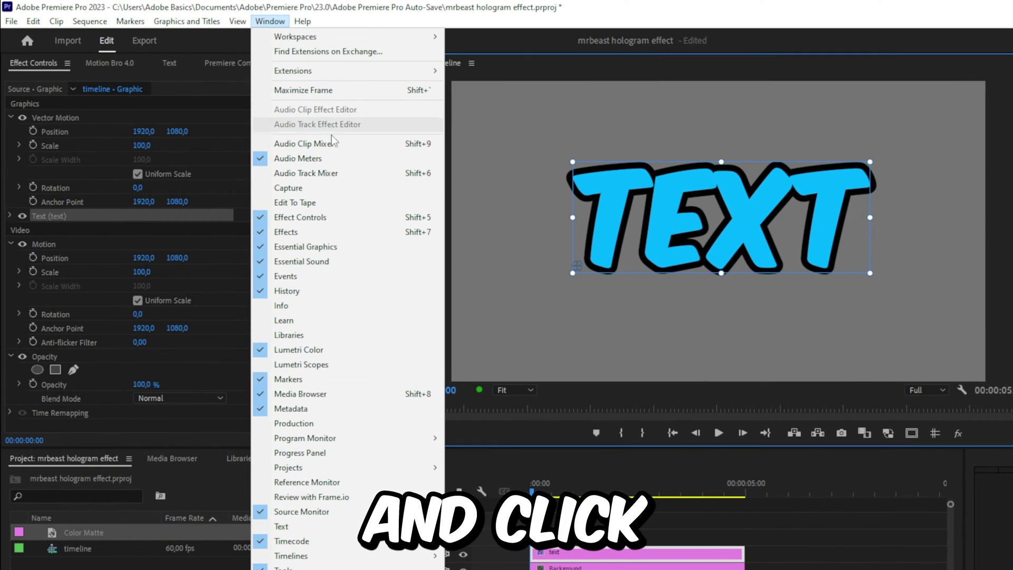
{"action": "left_click", "coordinate": [355, 244]}
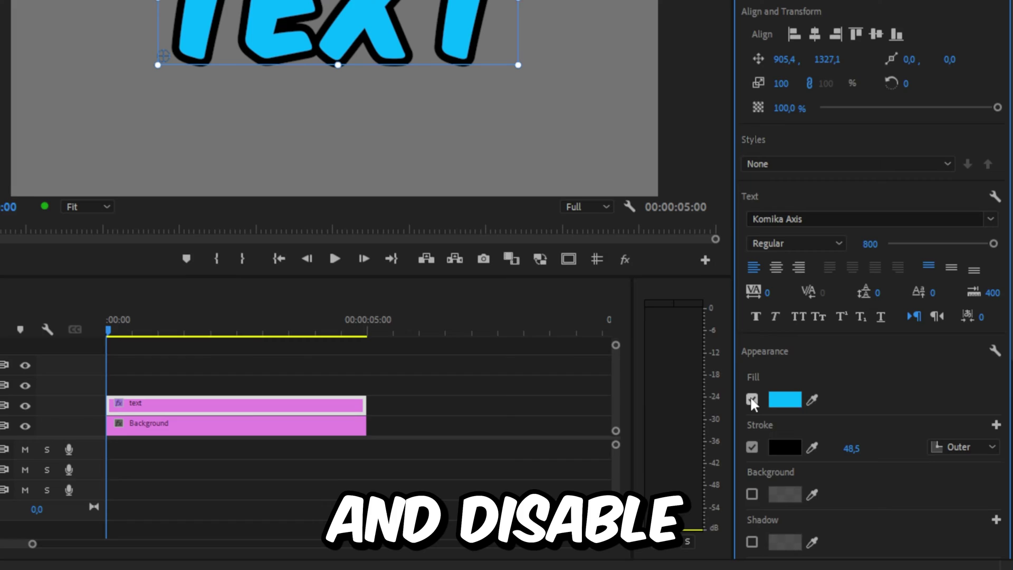
{"action": "left_click", "coordinate": [751, 400]}
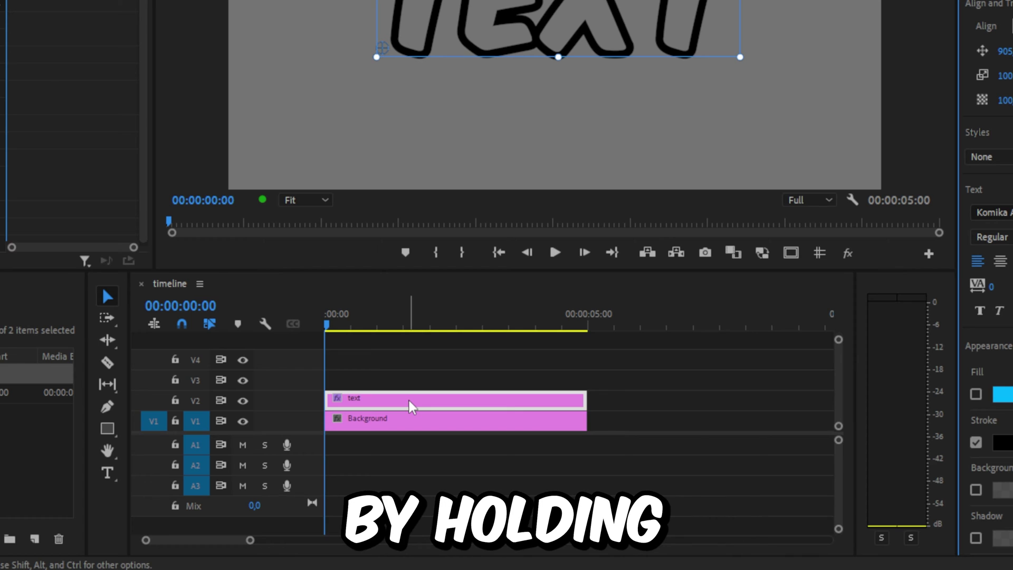
Step: Duplicate the text clip onto V3 and give the copy blue fill with no stroke
{"action": "left_click_drag", "start_coordinate": [411, 399], "coordinate": [415, 390], "text": "alt"}
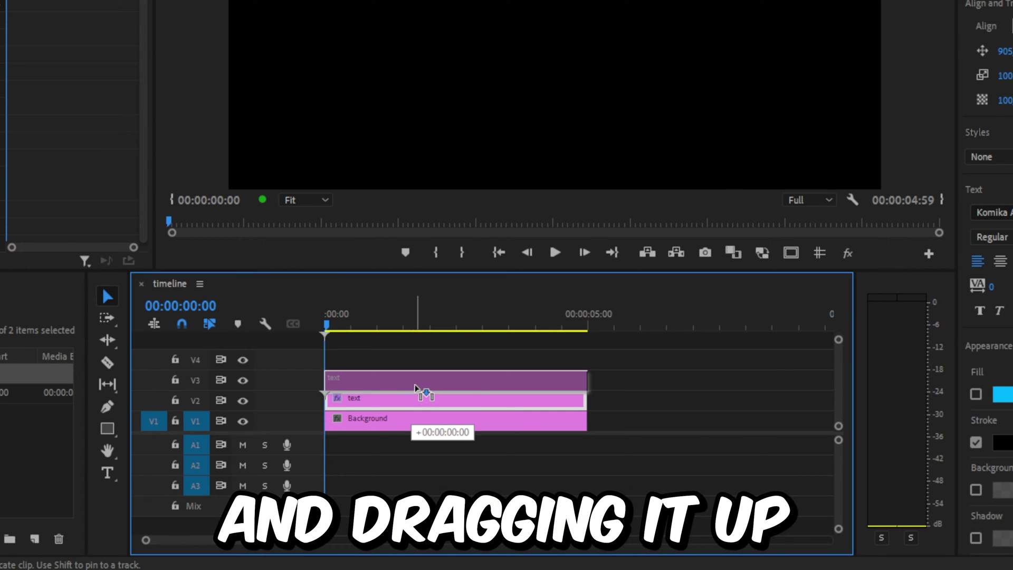
{"action": "left_click", "coordinate": [414, 384]}
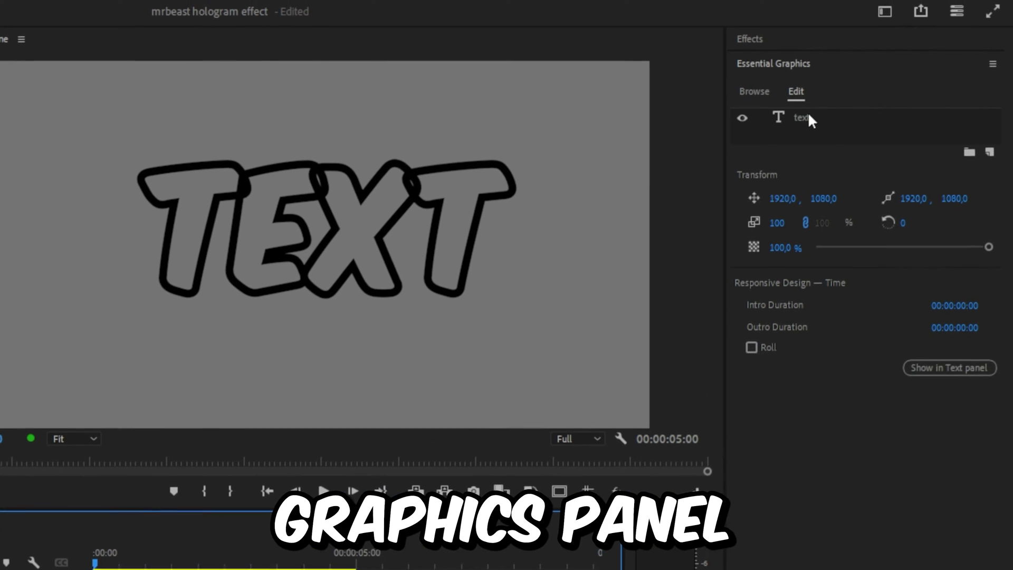
{"action": "left_click", "coordinate": [807, 117]}
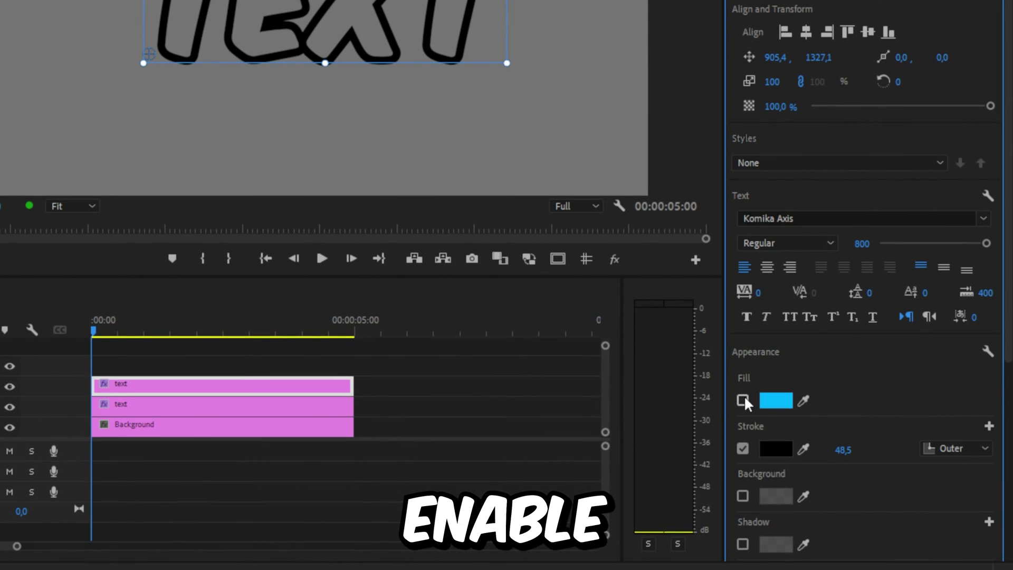
{"action": "left_click", "coordinate": [742, 400]}
{"action": "left_click", "coordinate": [742, 449]}
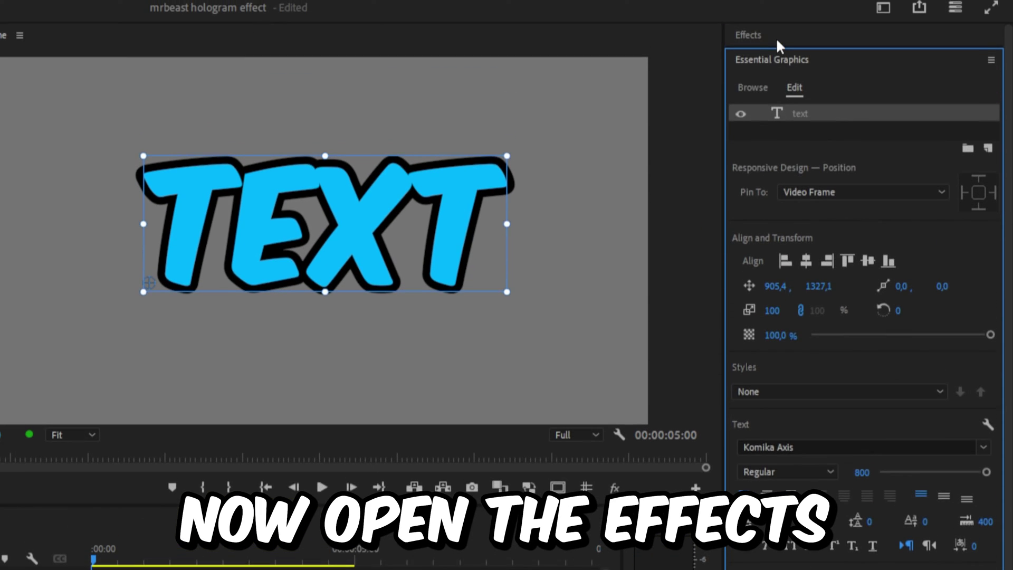
Step: Find the obsolete Venetian Blinds effect and drop it onto the V3 text clip
{"action": "left_click", "coordinate": [776, 39]}
{"action": "left_click", "coordinate": [780, 60]}
{"action": "type", "text": "venetian blinds"}
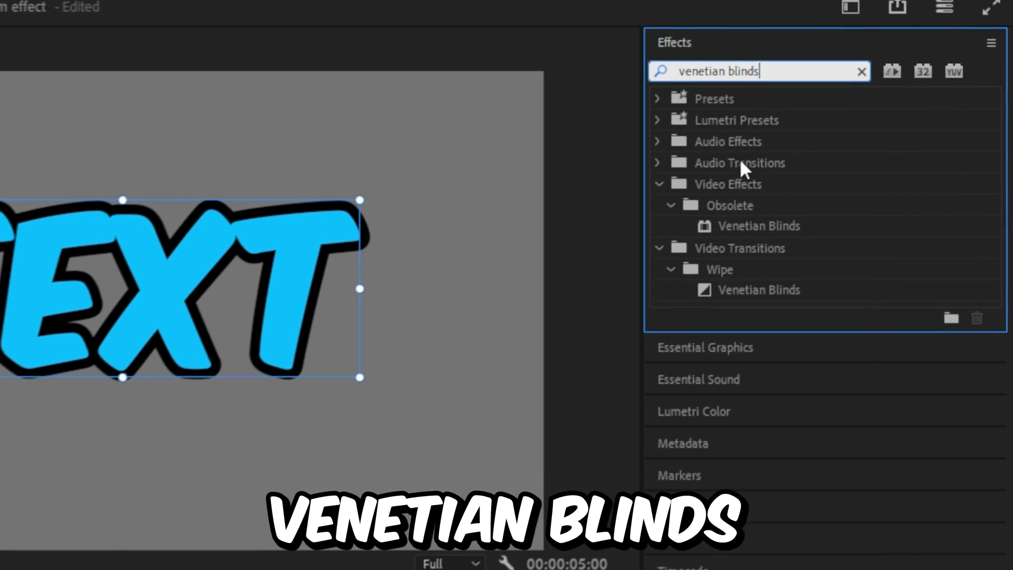
{"action": "left_click", "coordinate": [731, 208]}
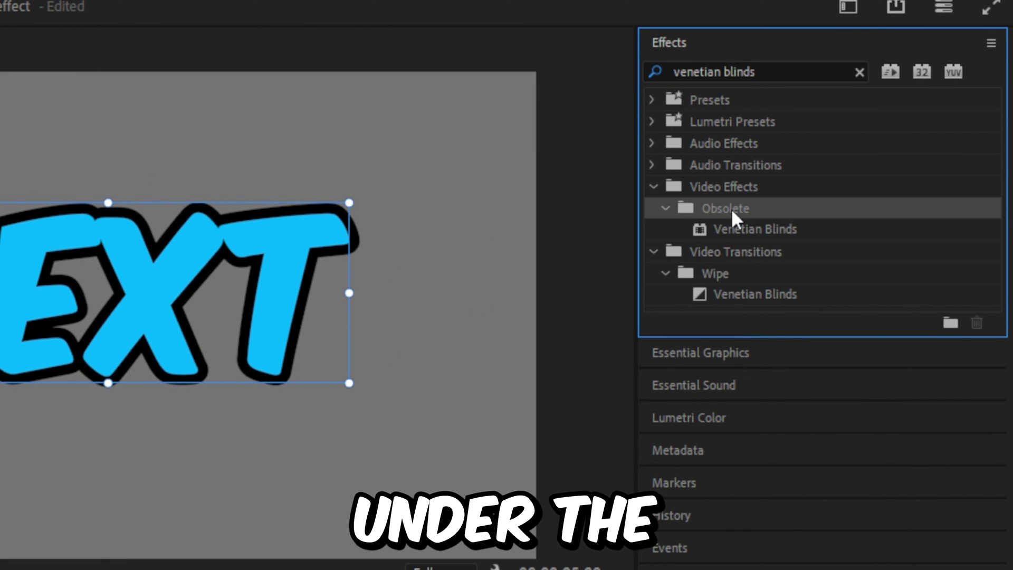
{"action": "left_click_drag", "start_coordinate": [747, 224], "coordinate": [469, 320]}
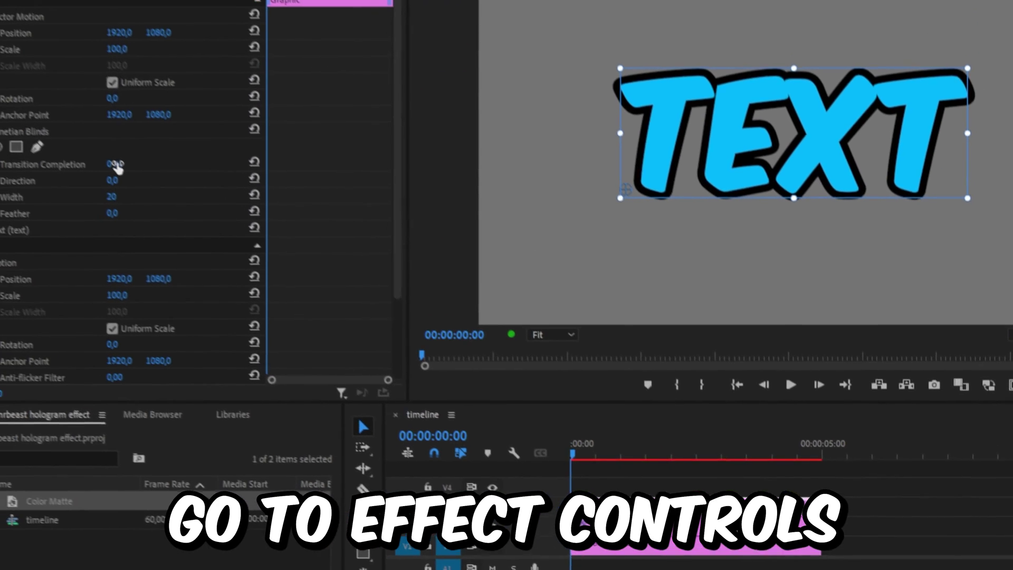
Step: Set Venetian Blinds to 30% transition completion, 90° direction and width 20
{"action": "left_click", "coordinate": [155, 192]}
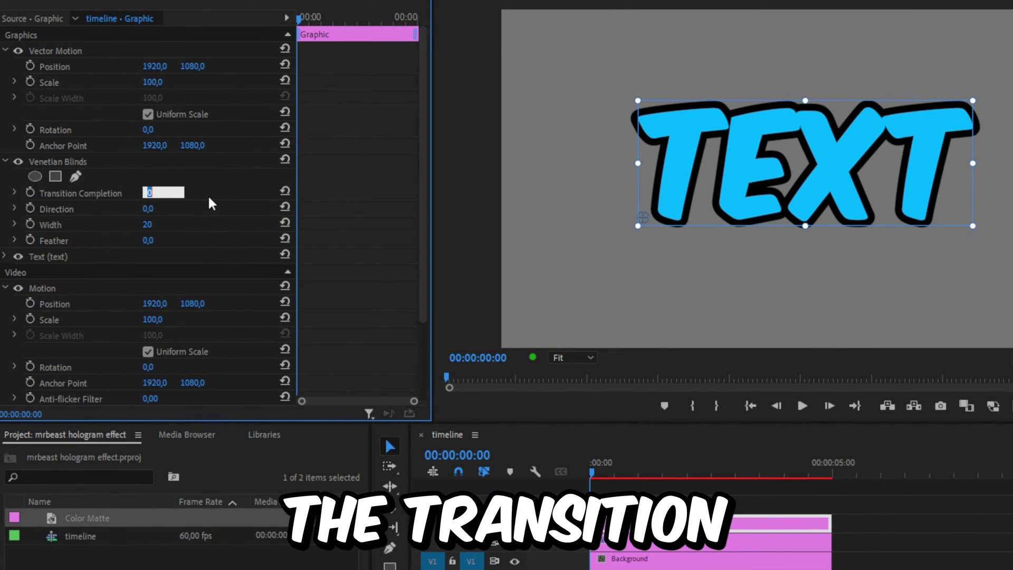
{"action": "type", "text": "30"}
{"action": "key", "text": "Return"}
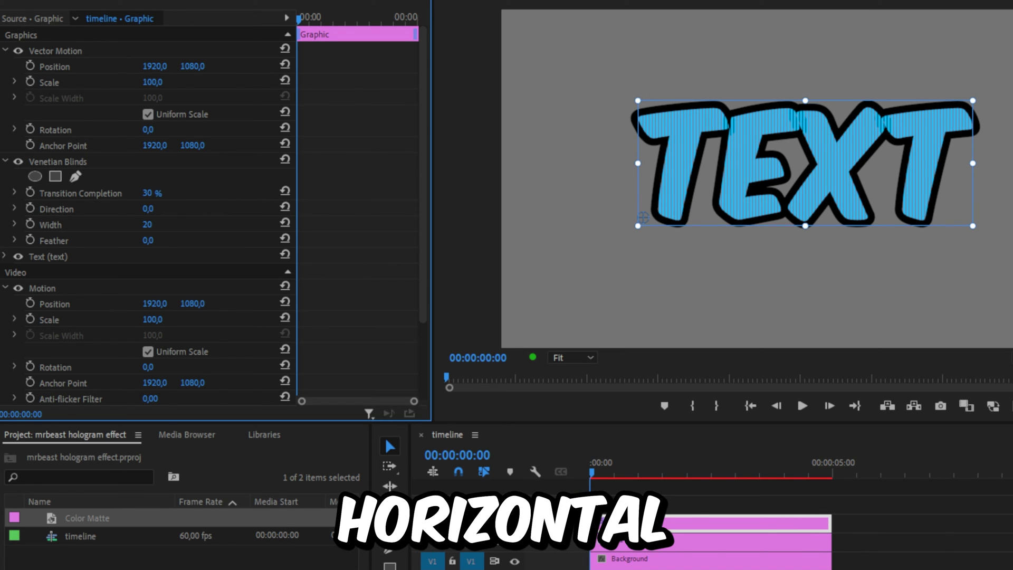
{"action": "left_click", "coordinate": [152, 209]}
{"action": "type", "text": "90"}
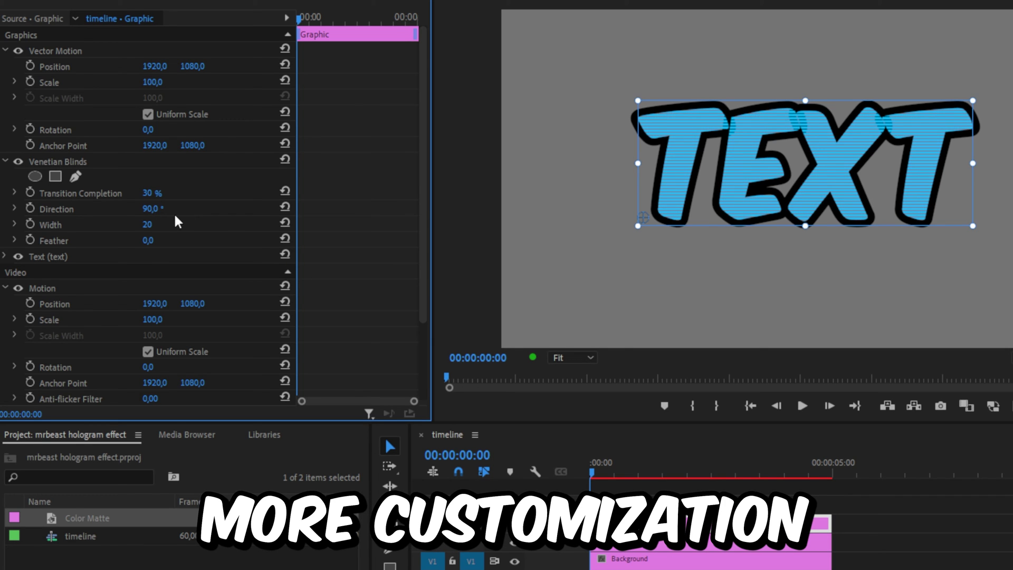
{"action": "left_click", "coordinate": [148, 224]}
{"action": "type", "text": "1"}
{"action": "key", "text": "Return"}
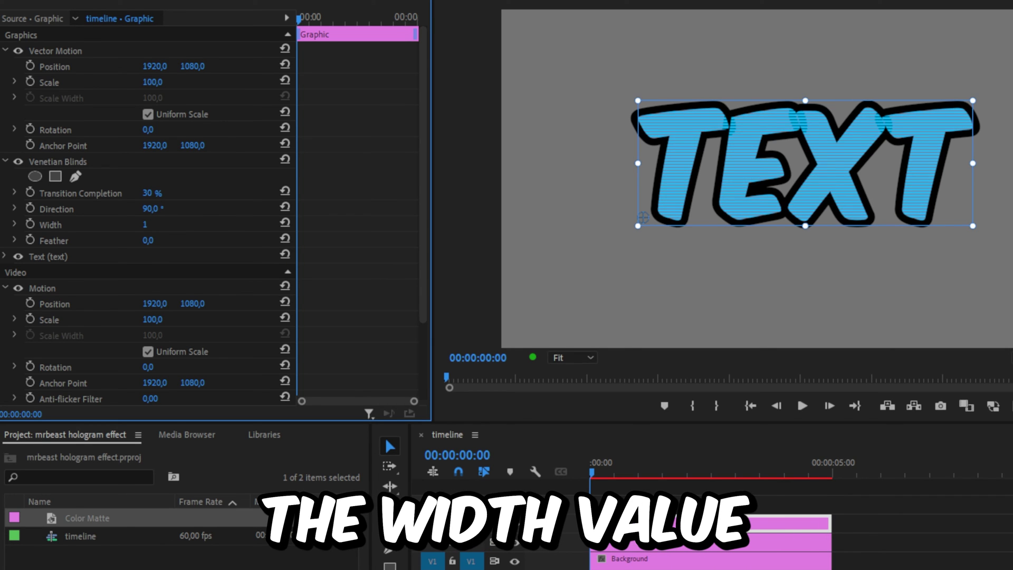
{"action": "left_click_drag", "start_coordinate": [147, 224], "coordinate": [194, 226]}
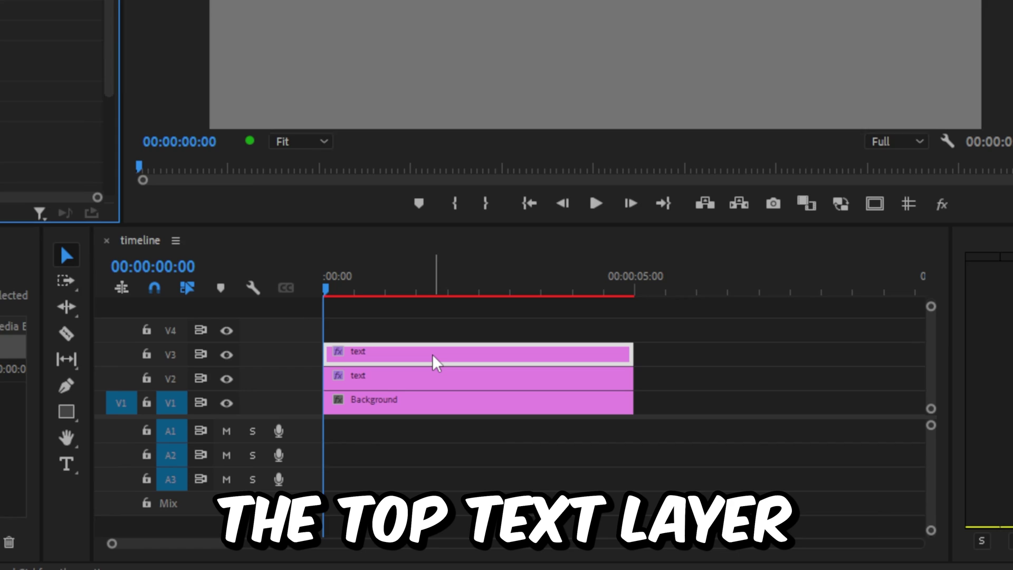
Step: Copy the top clip to V4, blur a striped copy at 165, and preview
{"action": "left_click_drag", "start_coordinate": [428, 351], "coordinate": [434, 331]}
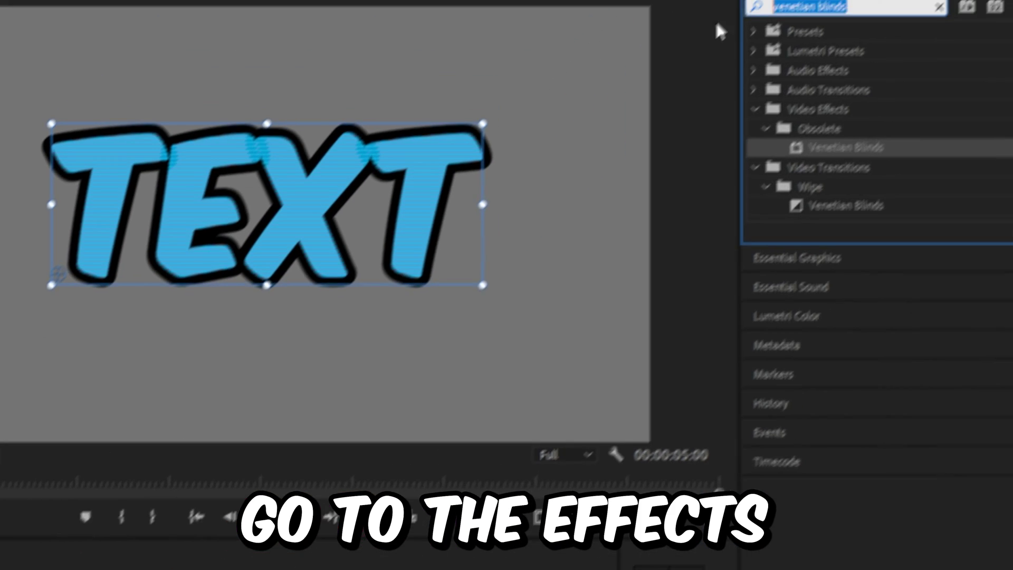
{"action": "type", "text": "gaussian blur"}
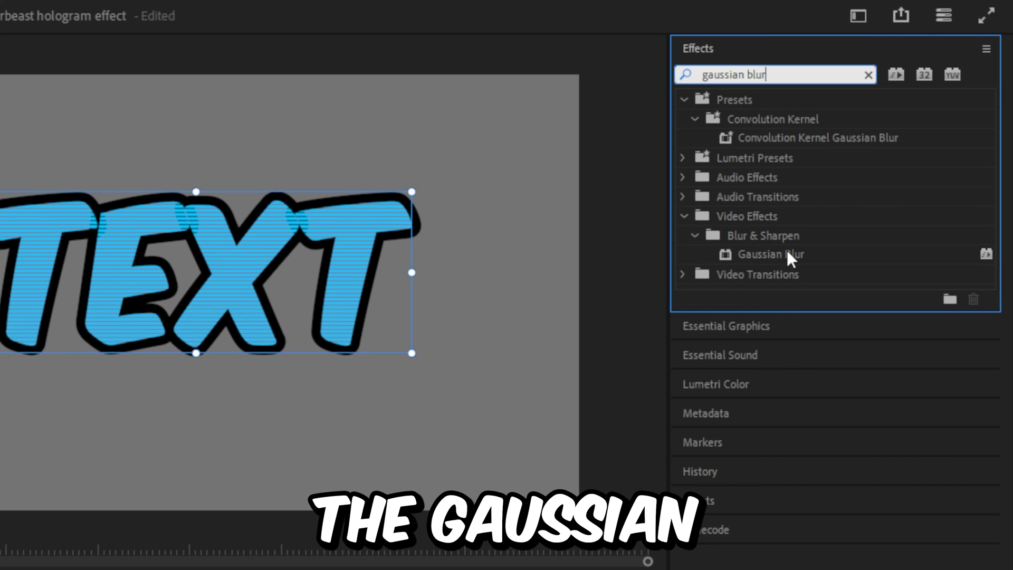
{"action": "left_click_drag", "start_coordinate": [771, 254], "coordinate": [325, 389]}
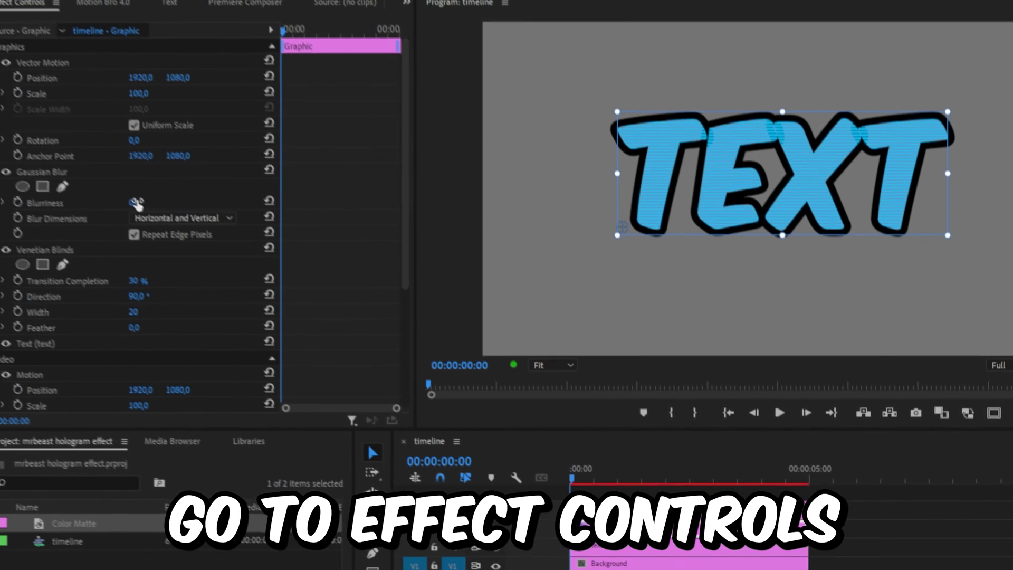
{"action": "left_click_drag", "start_coordinate": [146, 210], "coordinate": [134, 210]}
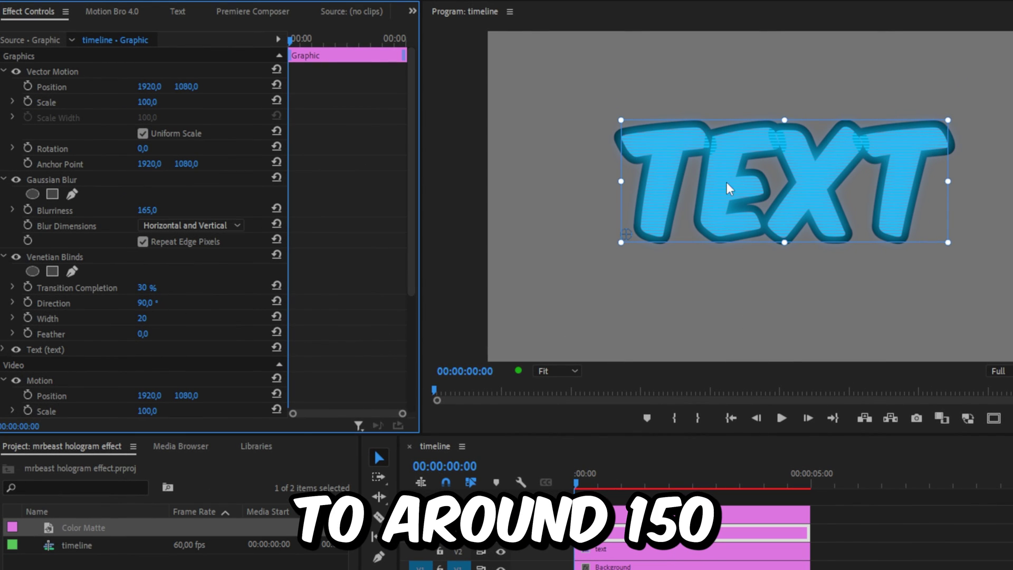
{"action": "key", "text": "space"}
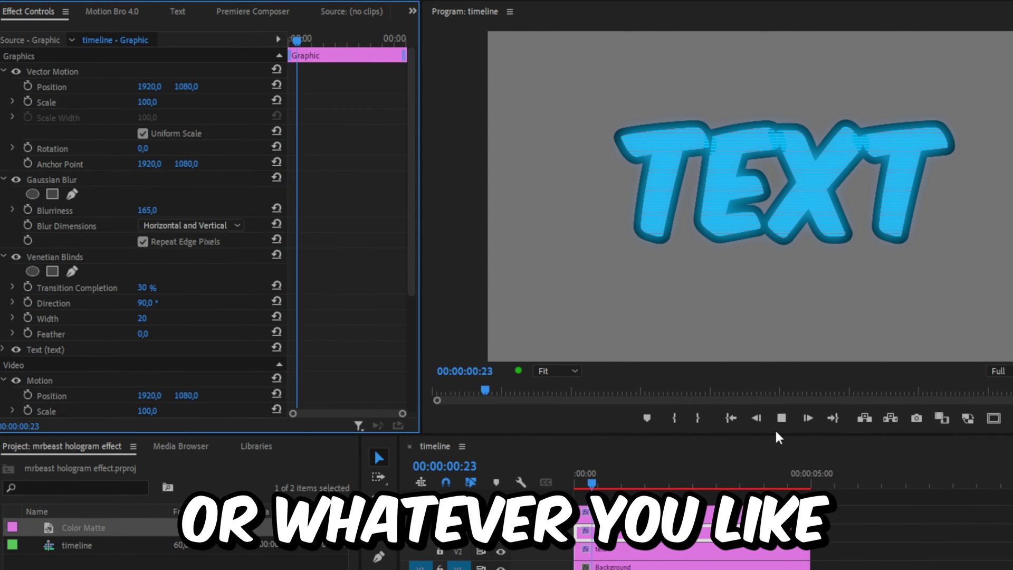